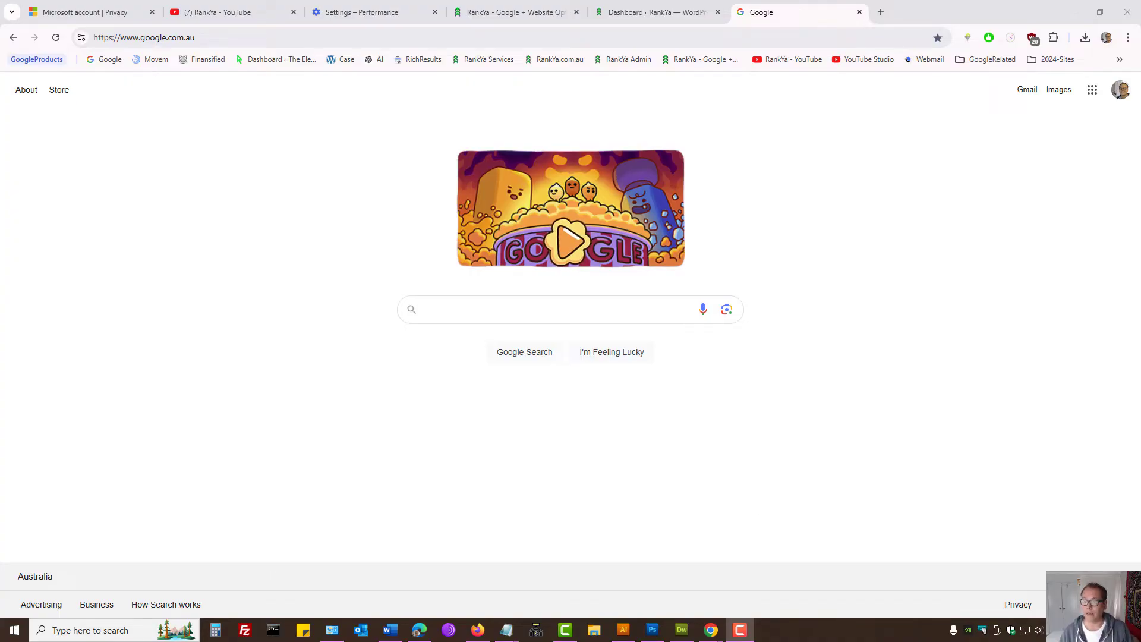
Step: Go from the account panel to Manage your Google Account's Data & privacy history settings
{"action": "left_click", "coordinate": [1121, 91]}
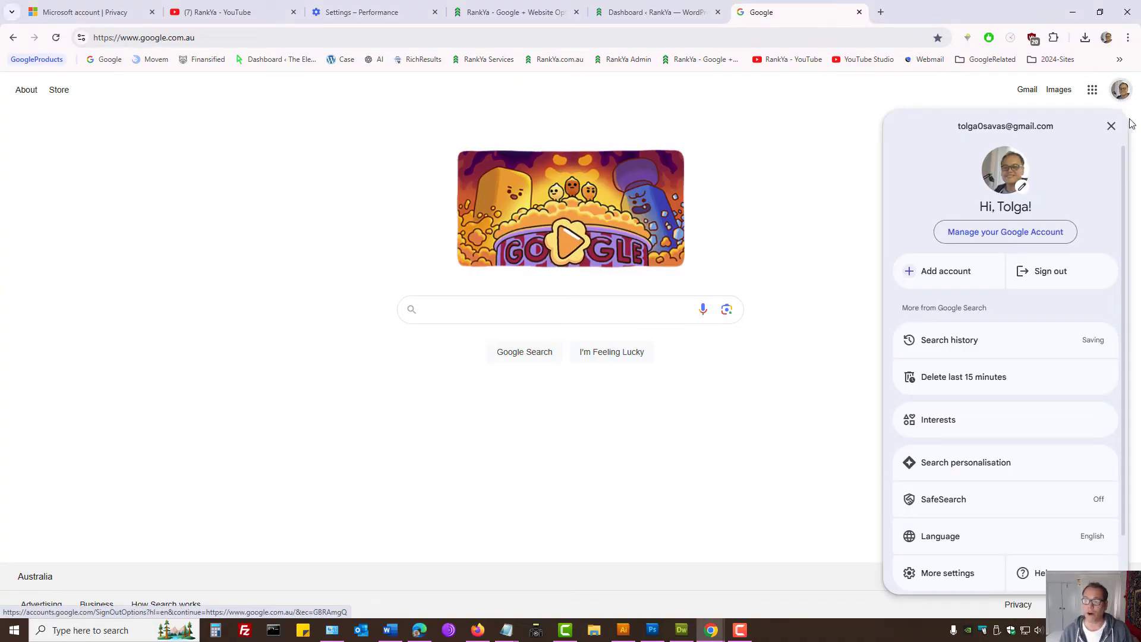
{"action": "left_click", "coordinate": [972, 235]}
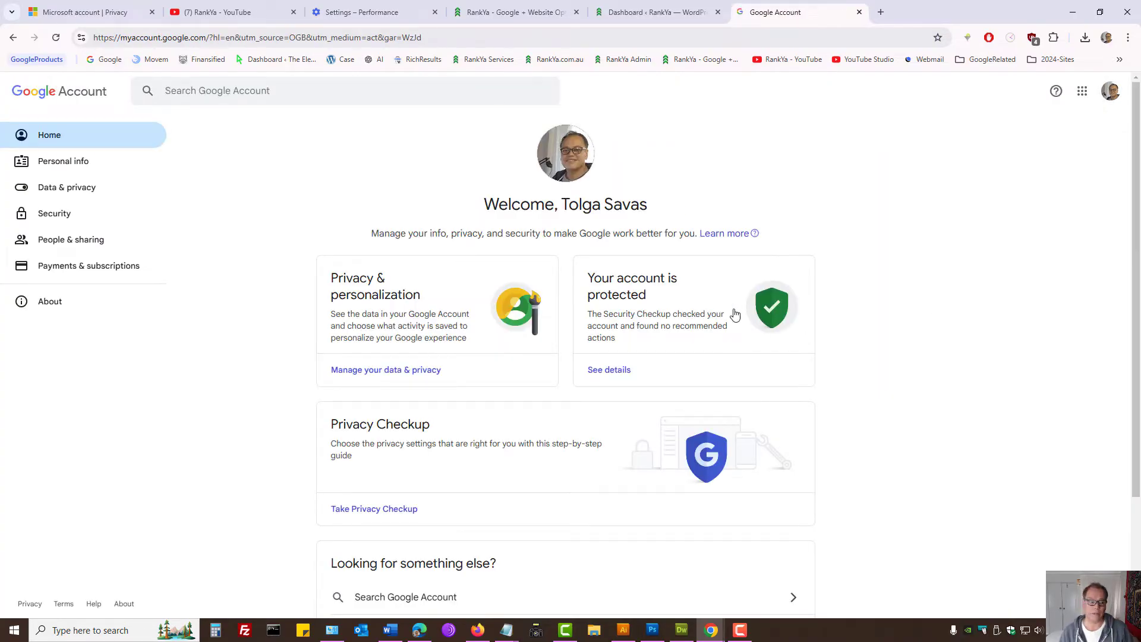
{"action": "left_click", "coordinate": [48, 193]}
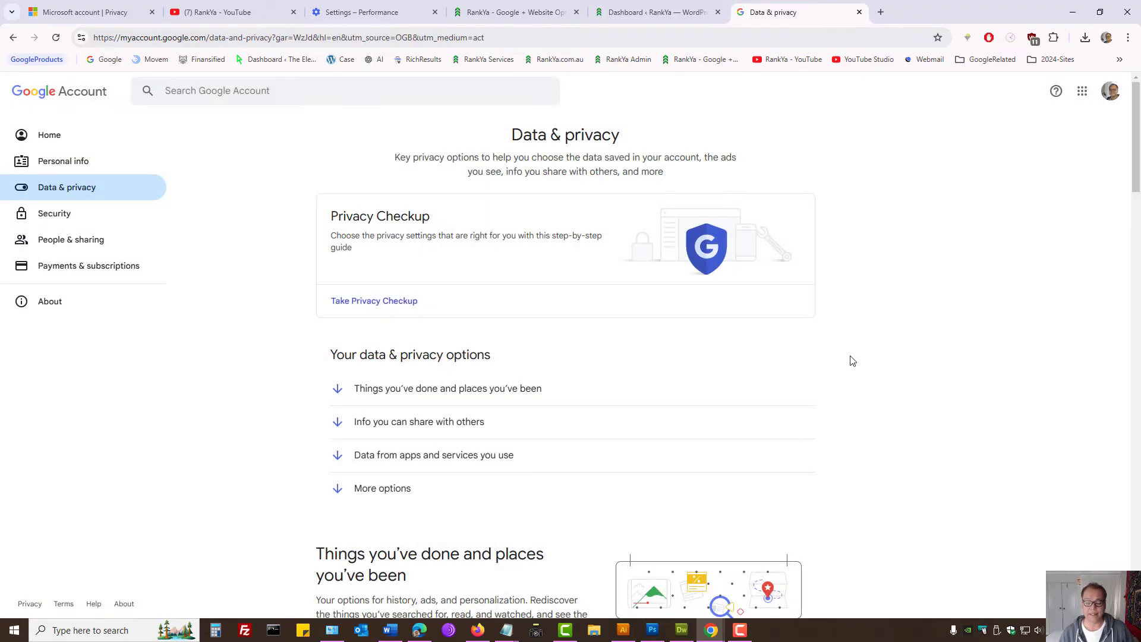
{"action": "scroll", "coordinate": [845, 370], "scroll_direction": "down", "scroll_amount": 6}
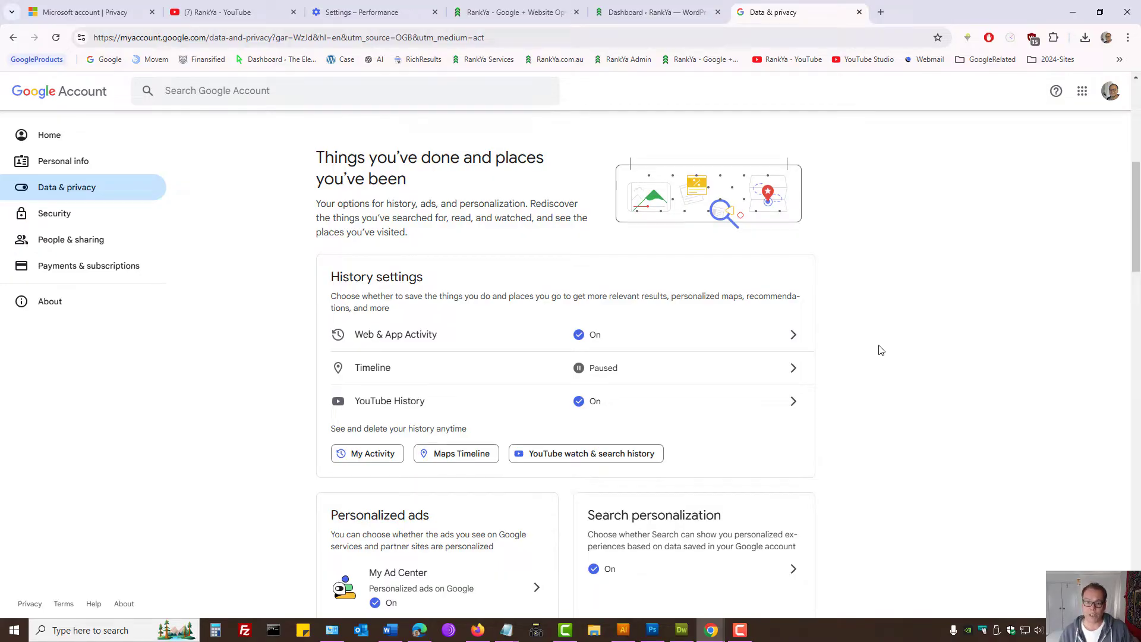
Step: Open My Activity's Web & App Activity controls and reveal the Turn off choices
{"action": "left_click", "coordinate": [369, 454]}
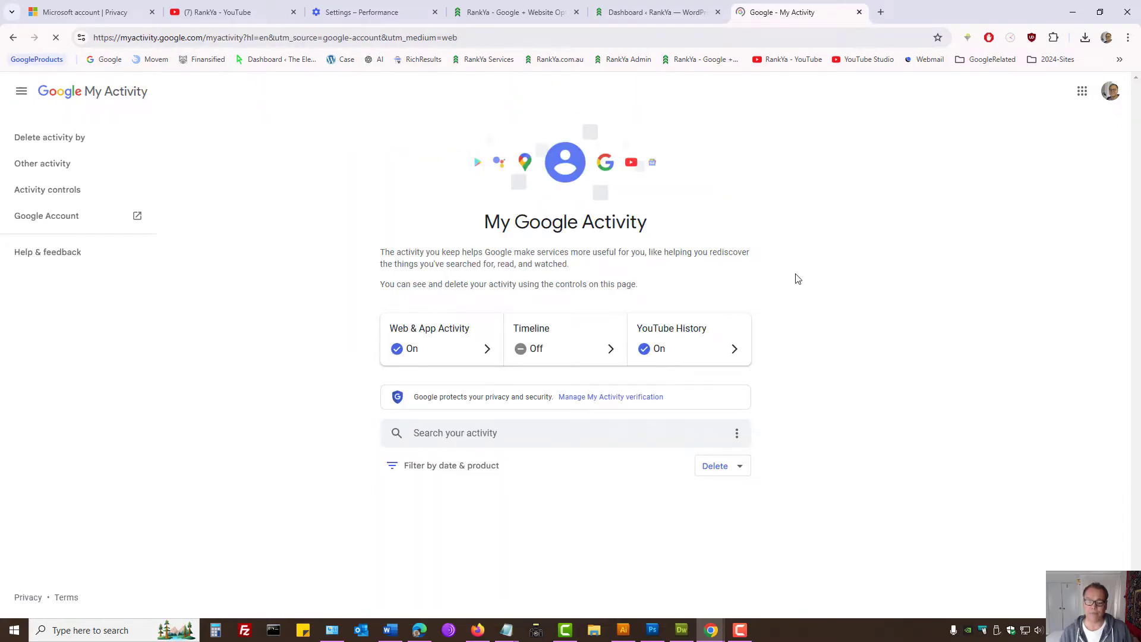
{"action": "scroll", "coordinate": [856, 315], "scroll_direction": "down", "scroll_amount": 3}
{"action": "scroll", "coordinate": [858, 321], "scroll_direction": "up", "scroll_amount": 2}
{"action": "scroll", "coordinate": [860, 321], "scroll_direction": "up", "scroll_amount": 2}
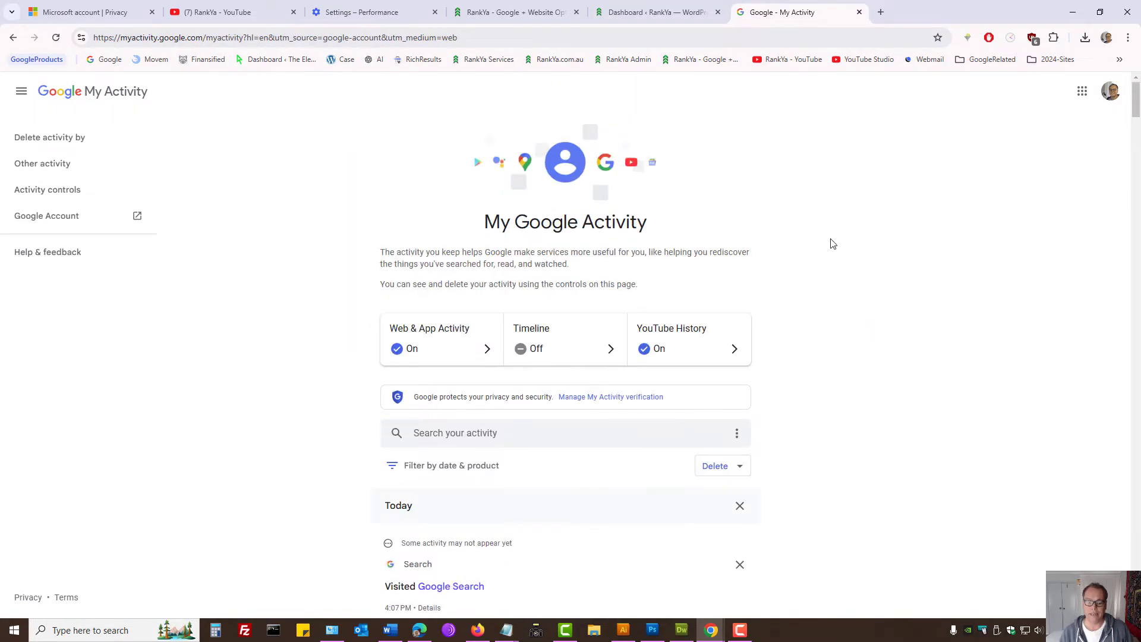
{"action": "left_click", "coordinate": [455, 348]}
{"action": "scroll", "coordinate": [759, 273], "scroll_direction": "down", "scroll_amount": 3}
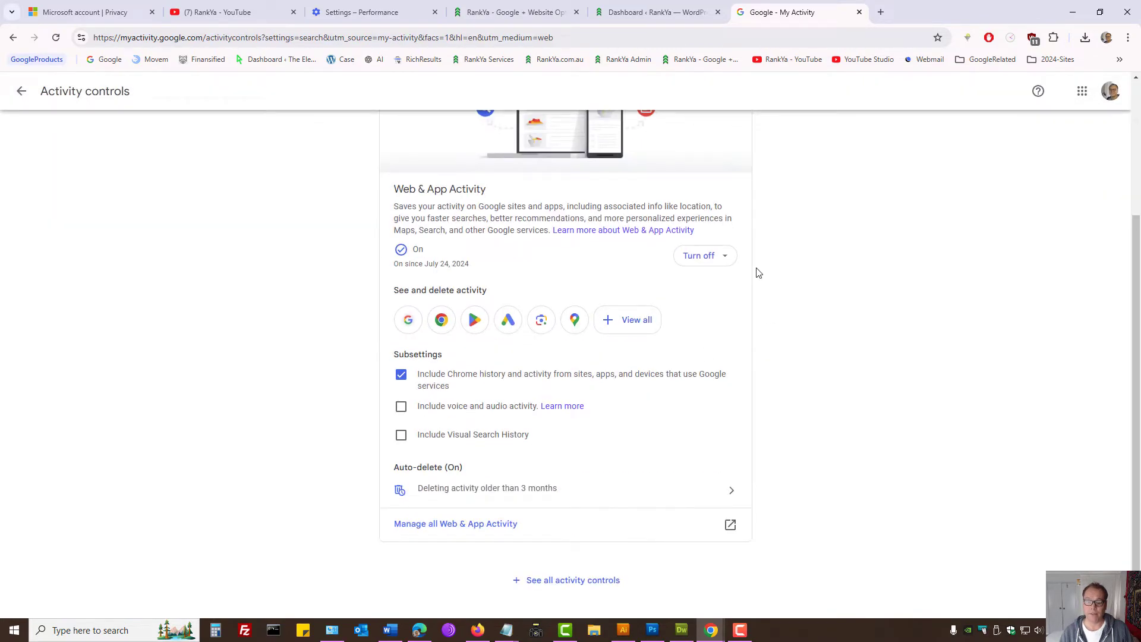
{"action": "left_click", "coordinate": [711, 258]}
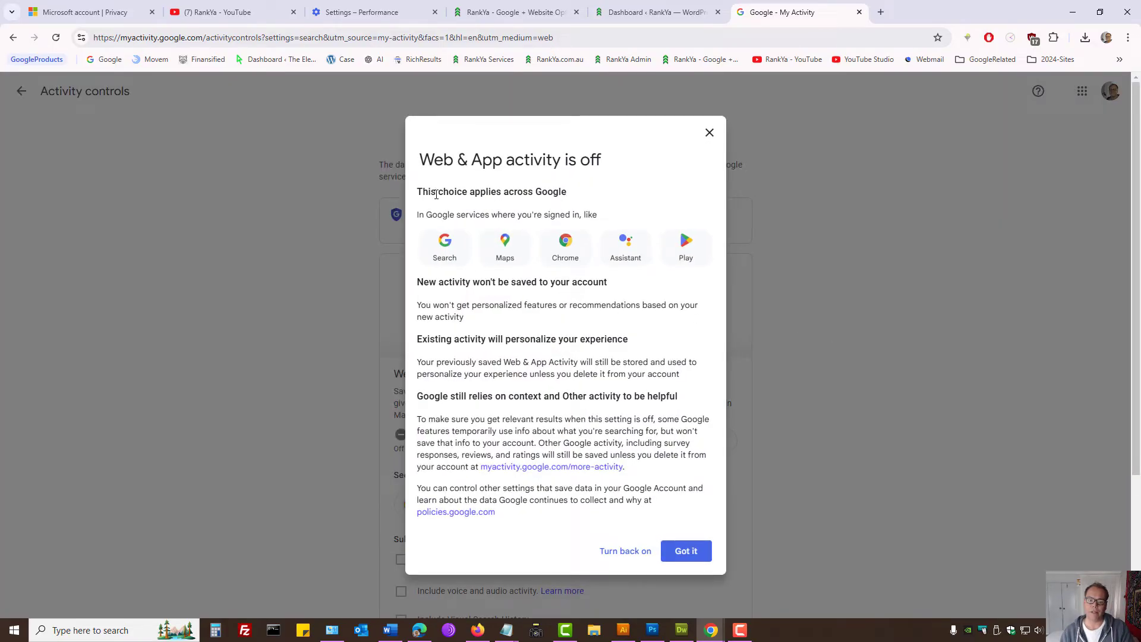
Step: Highlight key lines of the 'Web & App activity is off' dialog, acknowledge it, and highlight the not-deleted note
{"action": "left_click_drag", "start_coordinate": [436, 192], "coordinate": [558, 192]}
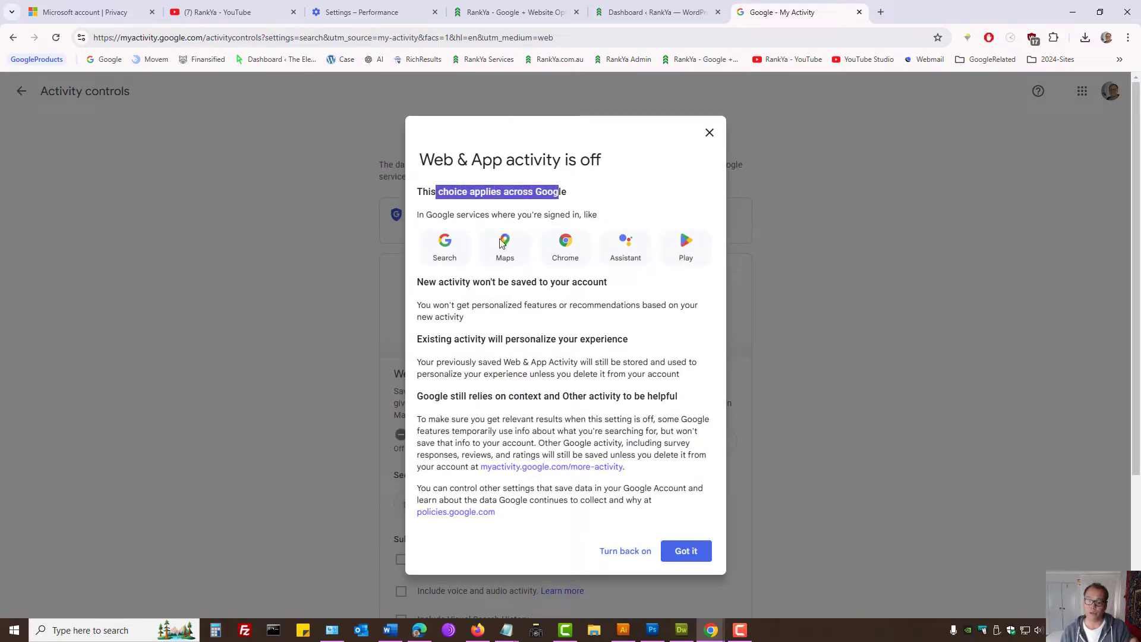
{"action": "left_click_drag", "start_coordinate": [455, 283], "coordinate": [605, 282]}
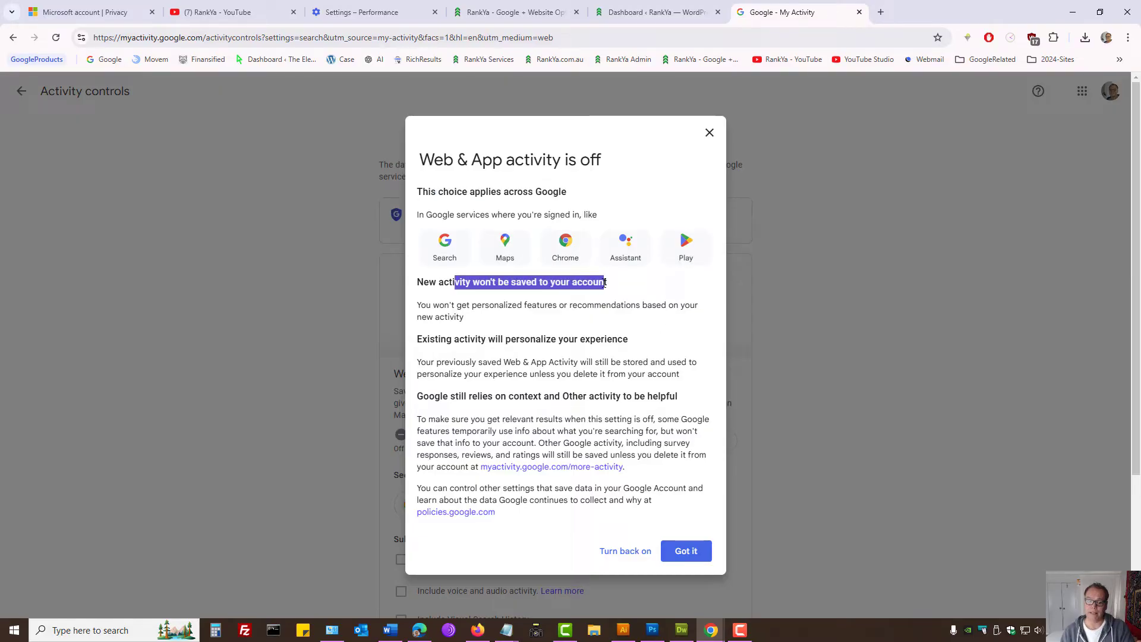
{"action": "left_click", "coordinate": [683, 551]}
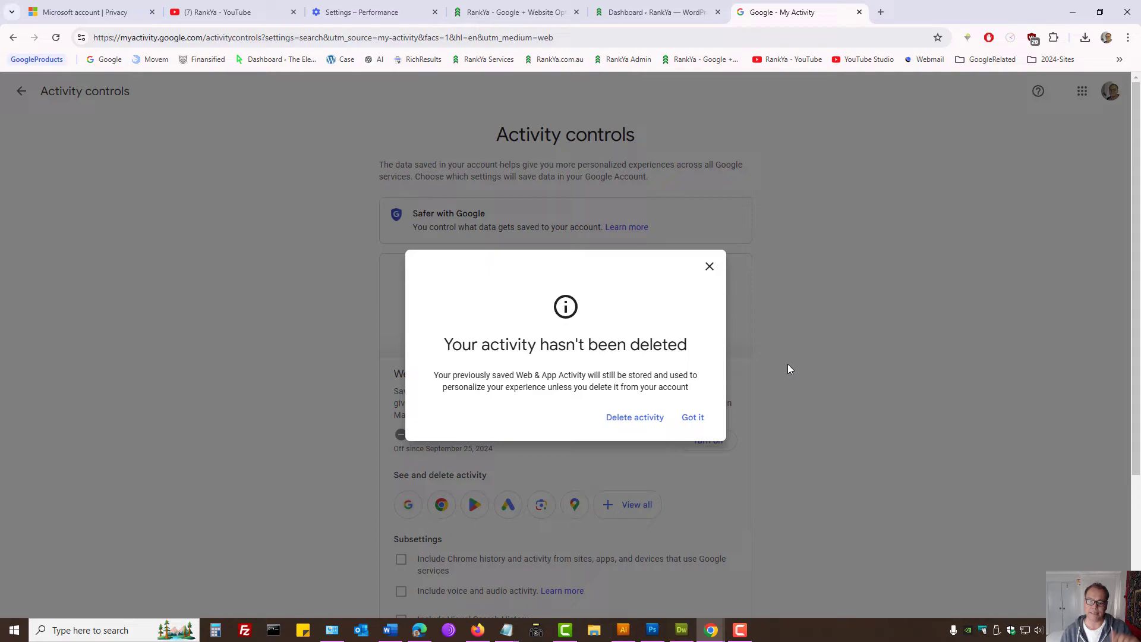
{"action": "left_click_drag", "start_coordinate": [438, 342], "coordinate": [699, 351]}
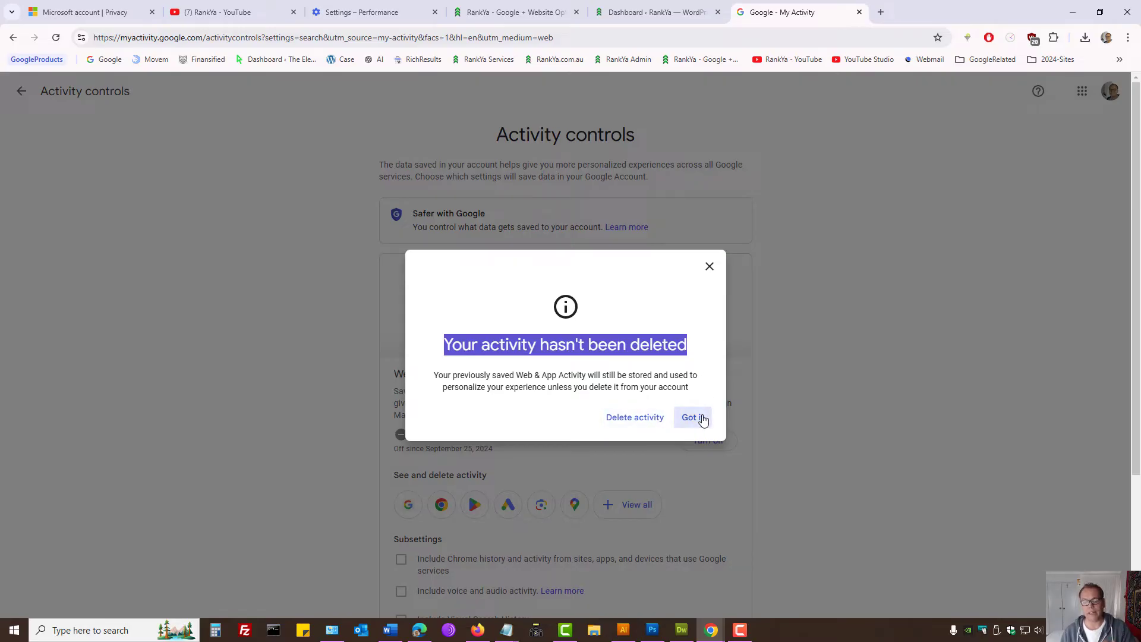
Step: Choose only Chrome, Google Lens, Search, Maps and Image Search activity for deletion and continue
{"action": "left_click", "coordinate": [649, 417]}
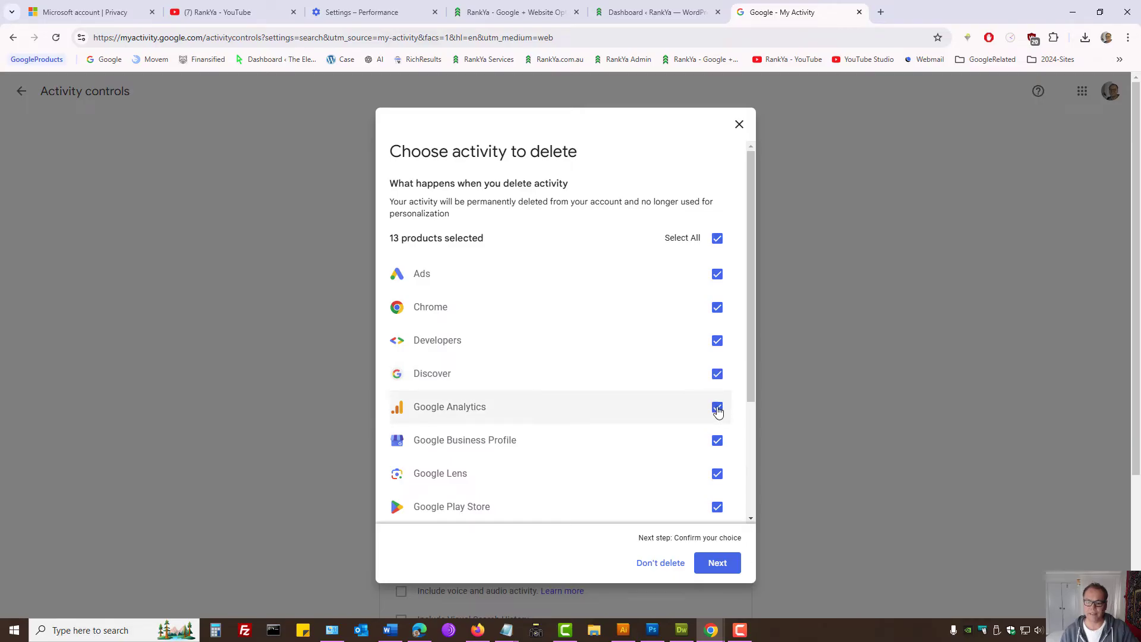
{"action": "left_click", "coordinate": [717, 237]}
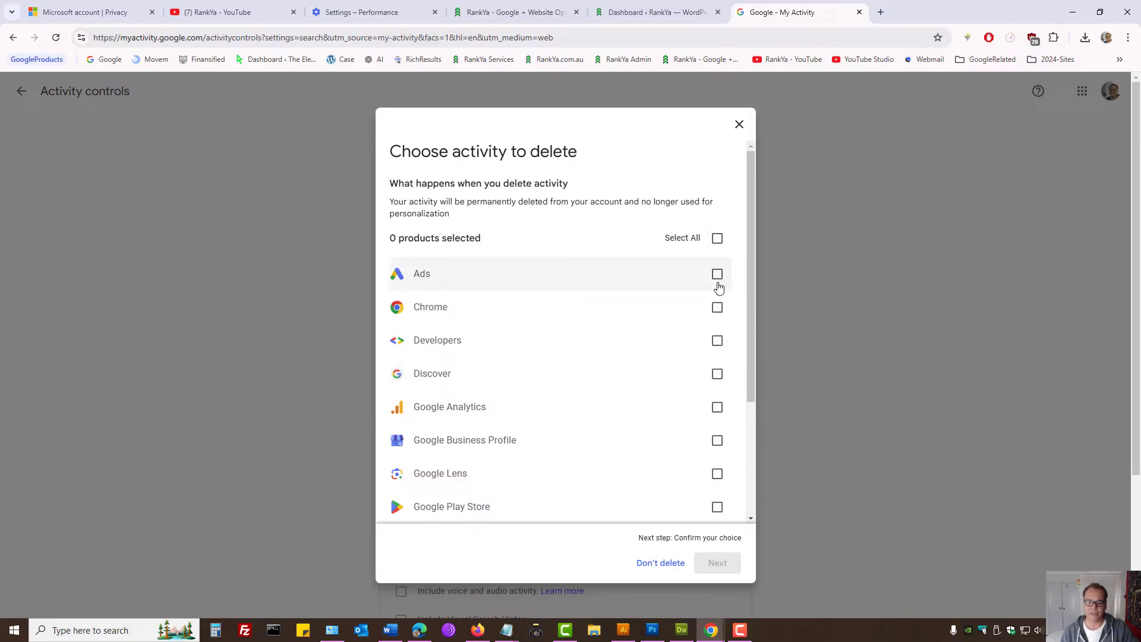
{"action": "left_click", "coordinate": [717, 308]}
{"action": "left_click_drag", "start_coordinate": [751, 315], "coordinate": [758, 424]}
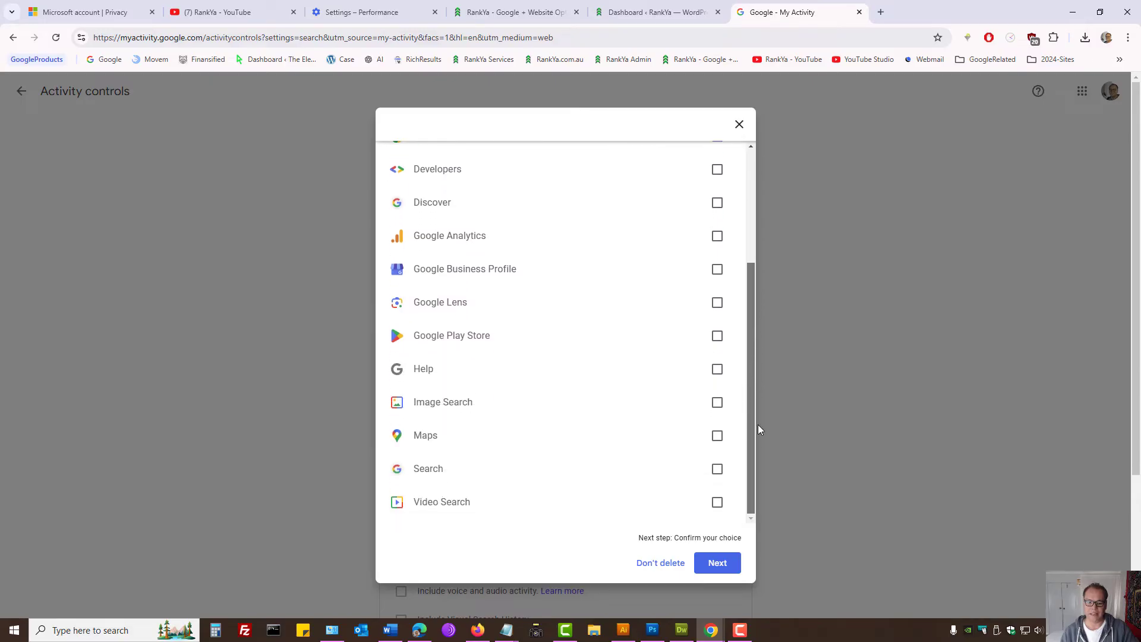
{"action": "left_click", "coordinate": [719, 306]}
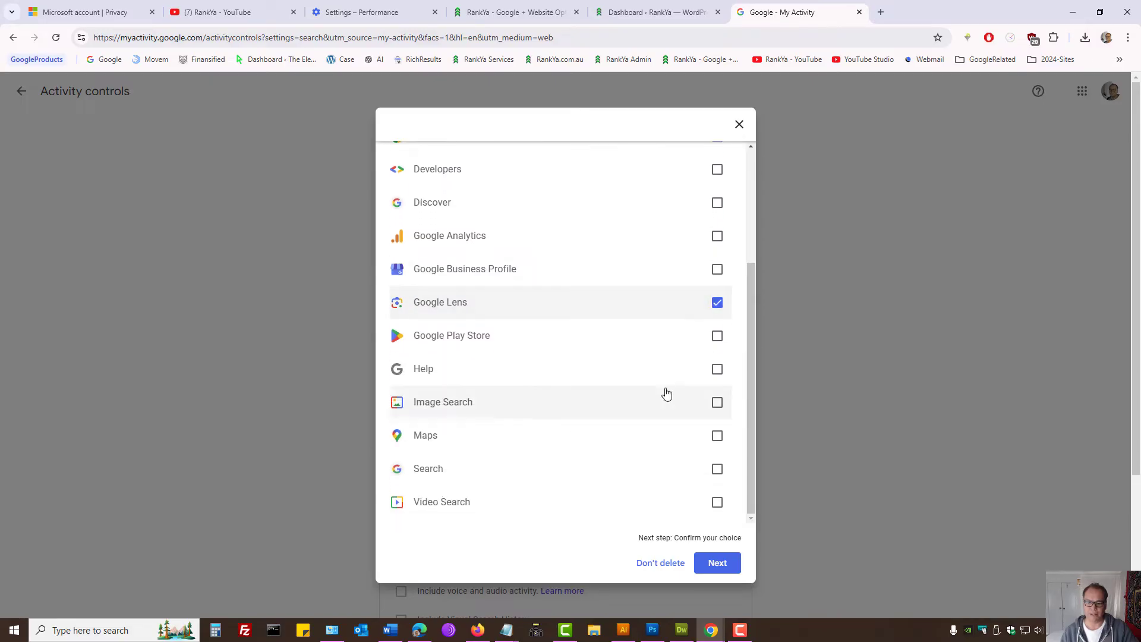
{"action": "left_click", "coordinate": [720, 473]}
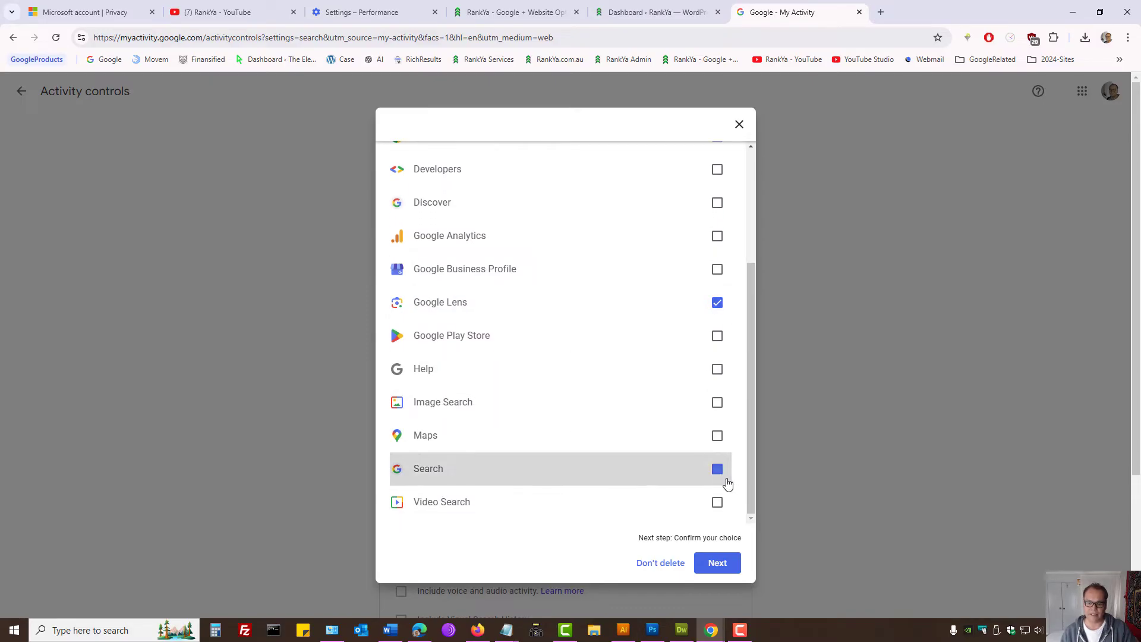
{"action": "left_click", "coordinate": [717, 438]}
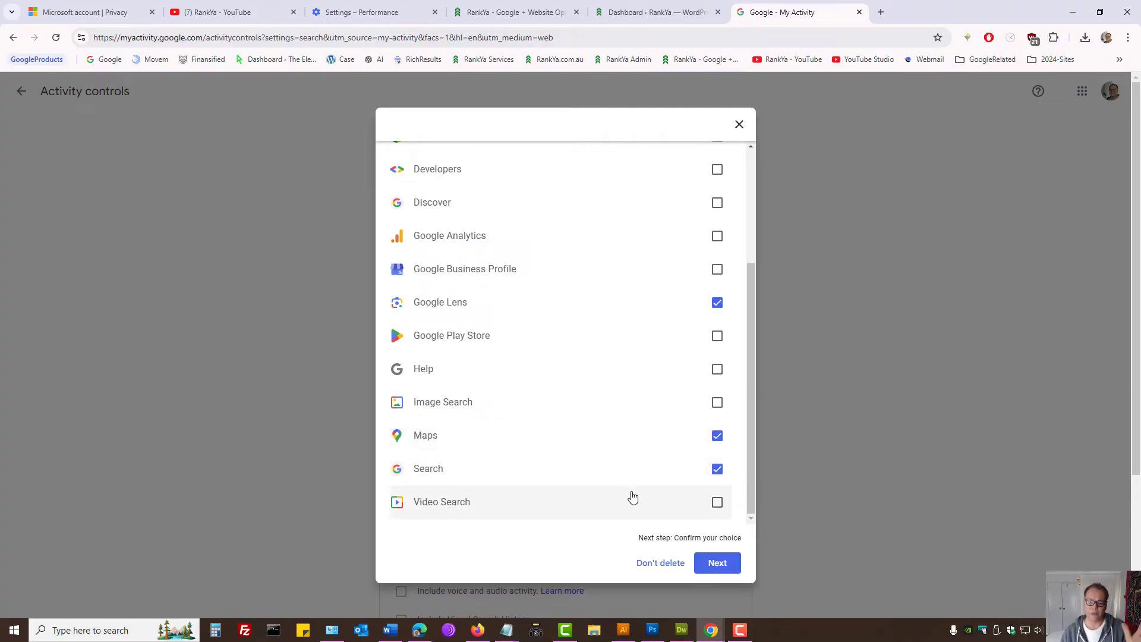
{"action": "left_click", "coordinate": [716, 402]}
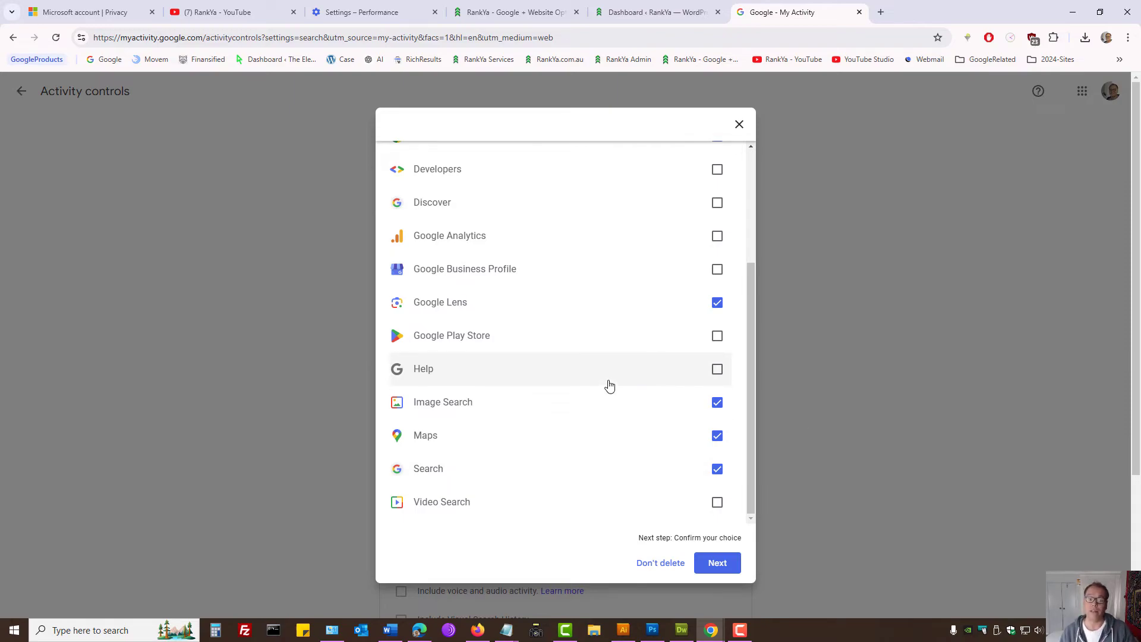
{"action": "left_click", "coordinate": [715, 564]}
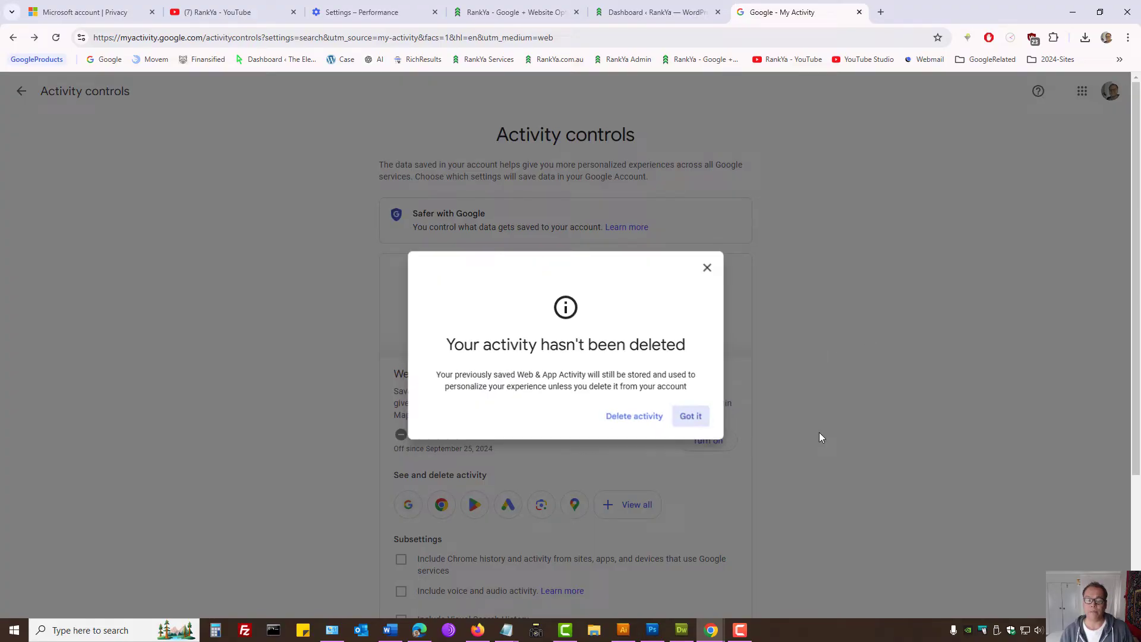
Step: Dismiss the not-deleted notice and cancel the Turn on prompt, keeping Web & App Activity off
{"action": "left_click", "coordinate": [820, 435]}
{"action": "left_click", "coordinate": [722, 439]}
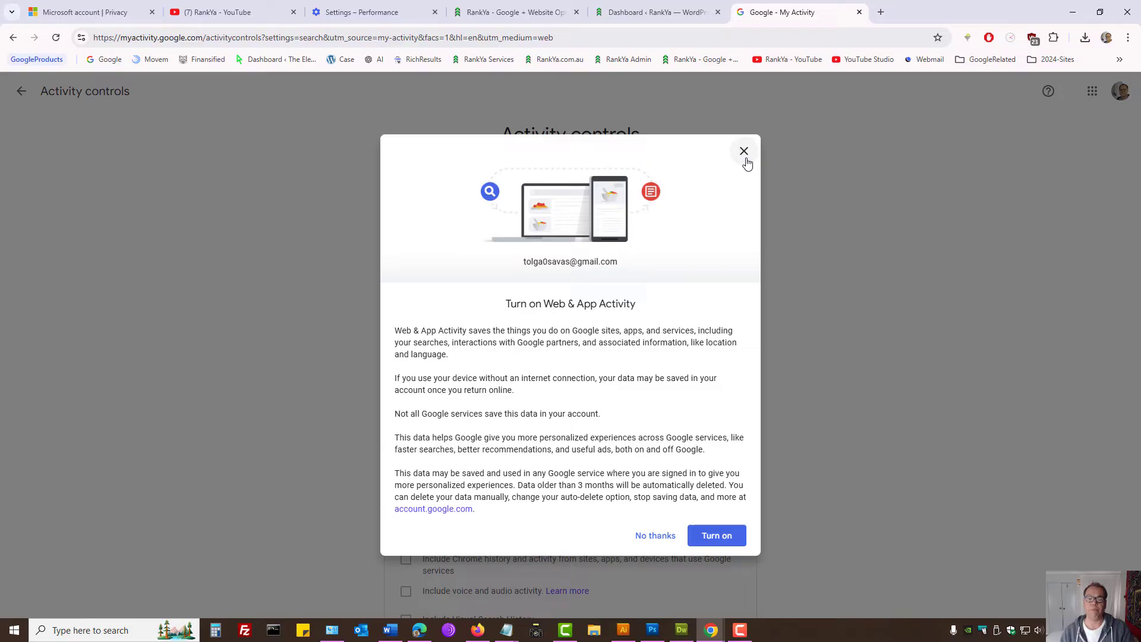
{"action": "left_click", "coordinate": [744, 153]}
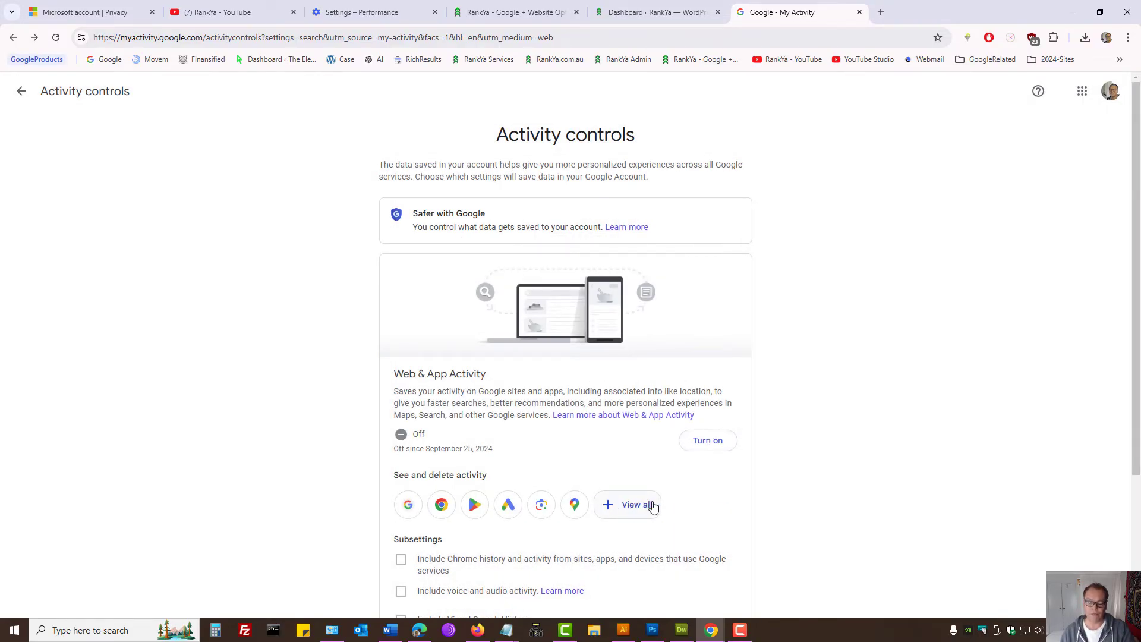
Step: Highlight the Activity controls page title and the Web & App Activity heading
{"action": "left_click_drag", "start_coordinate": [488, 138], "coordinate": [647, 133]}
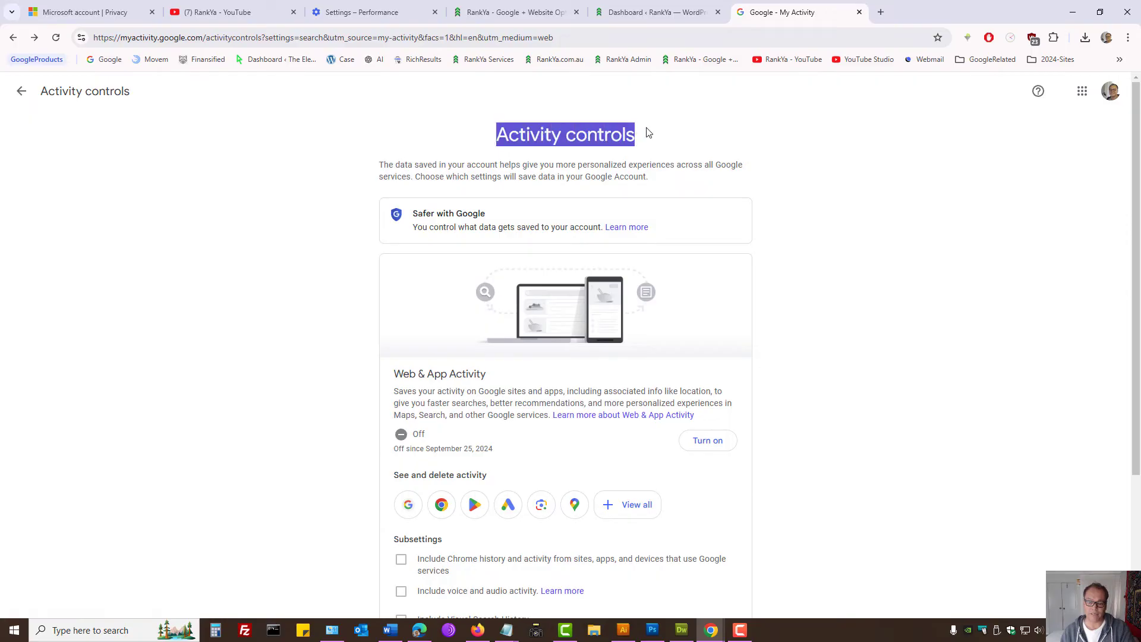
{"action": "left_click", "coordinate": [654, 330]}
{"action": "left_click_drag", "start_coordinate": [396, 374], "coordinate": [502, 377]}
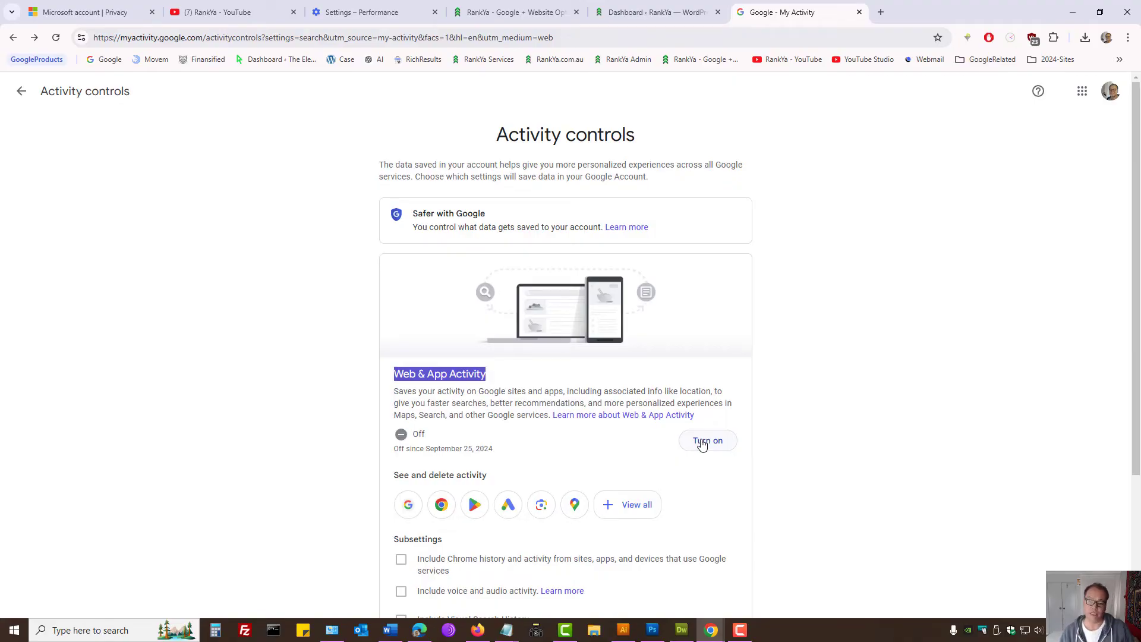
Step: Turn Web & App Activity back on, confirm it, and acknowledge the 'Setting is on' notice
{"action": "scroll", "coordinate": [754, 425], "scroll_direction": "down", "scroll_amount": 3}
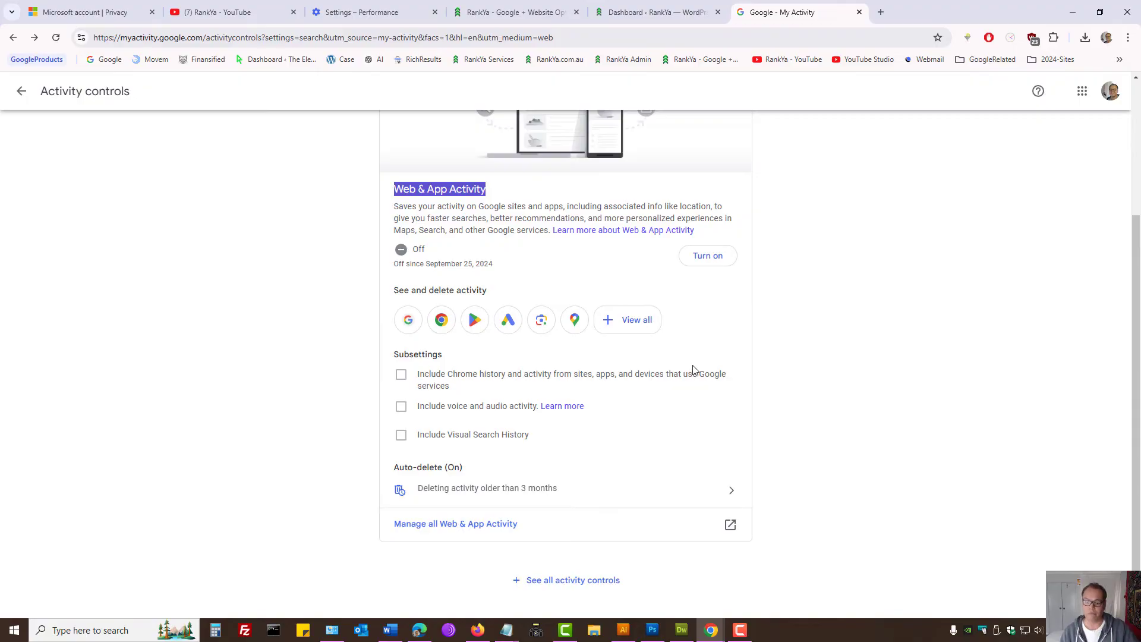
{"action": "left_click", "coordinate": [710, 257]}
{"action": "left_click", "coordinate": [720, 535]}
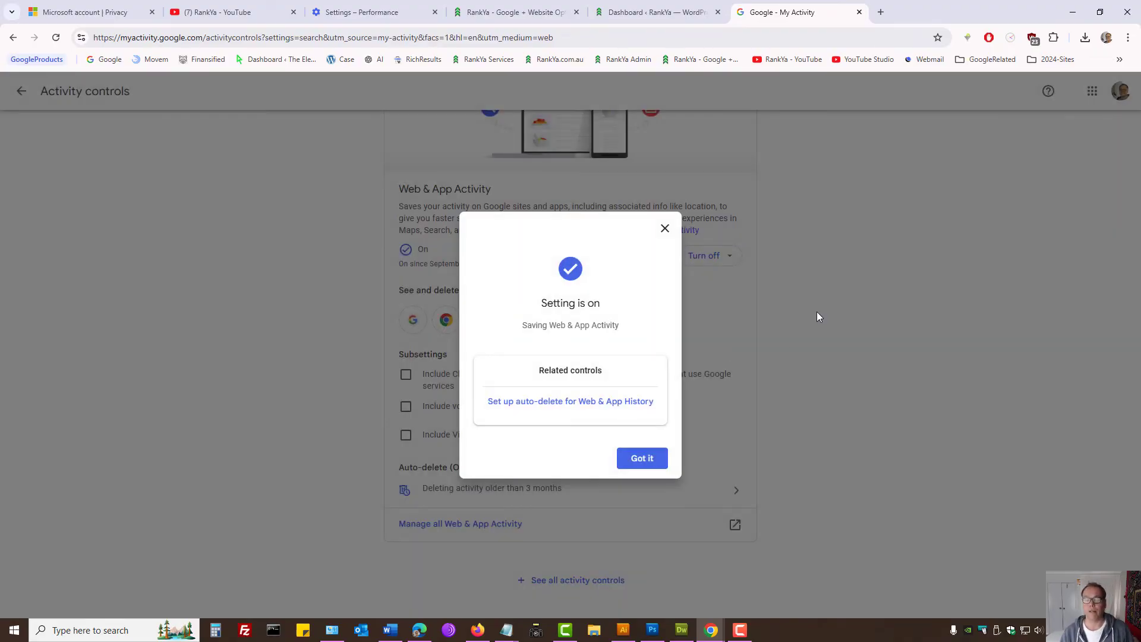
{"action": "left_click", "coordinate": [639, 460]}
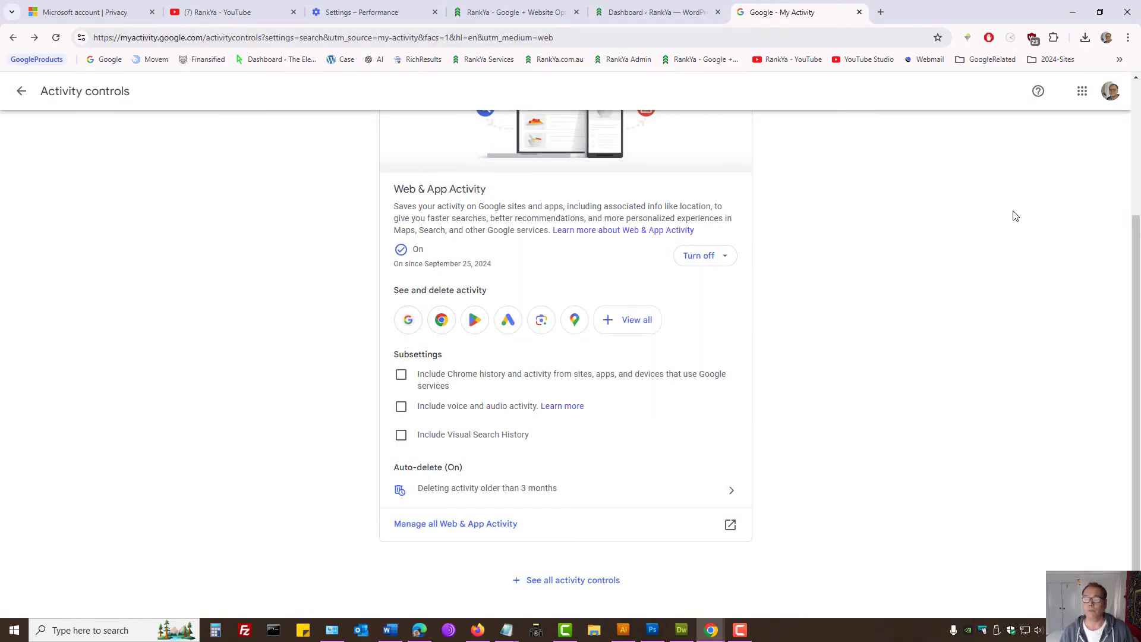
{"action": "left_click", "coordinate": [1129, 38]}
{"action": "left_click", "coordinate": [1019, 95]}
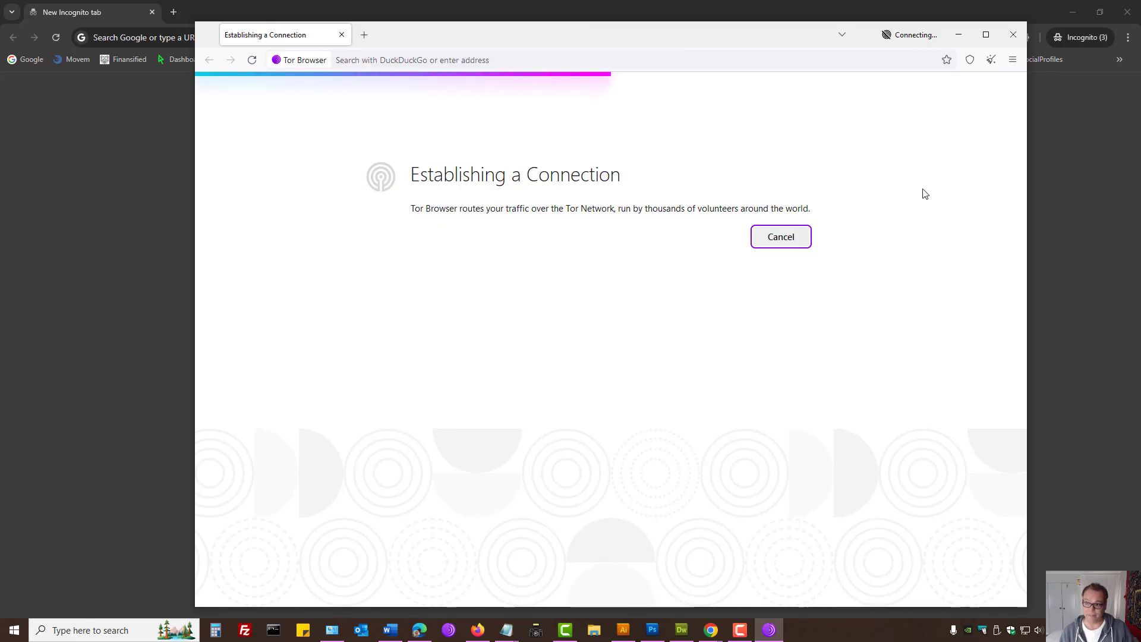
{"action": "left_click", "coordinate": [1012, 35]}
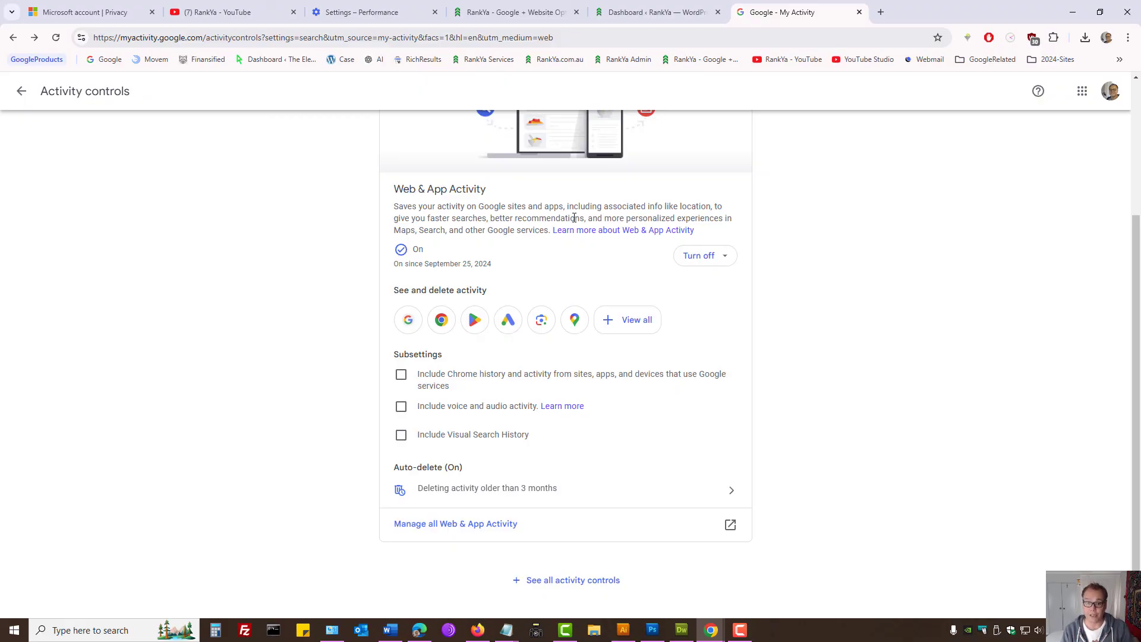
Step: Switch to the '(7) RankYa - YouTube' browser tab
{"action": "left_click", "coordinate": [220, 12]}
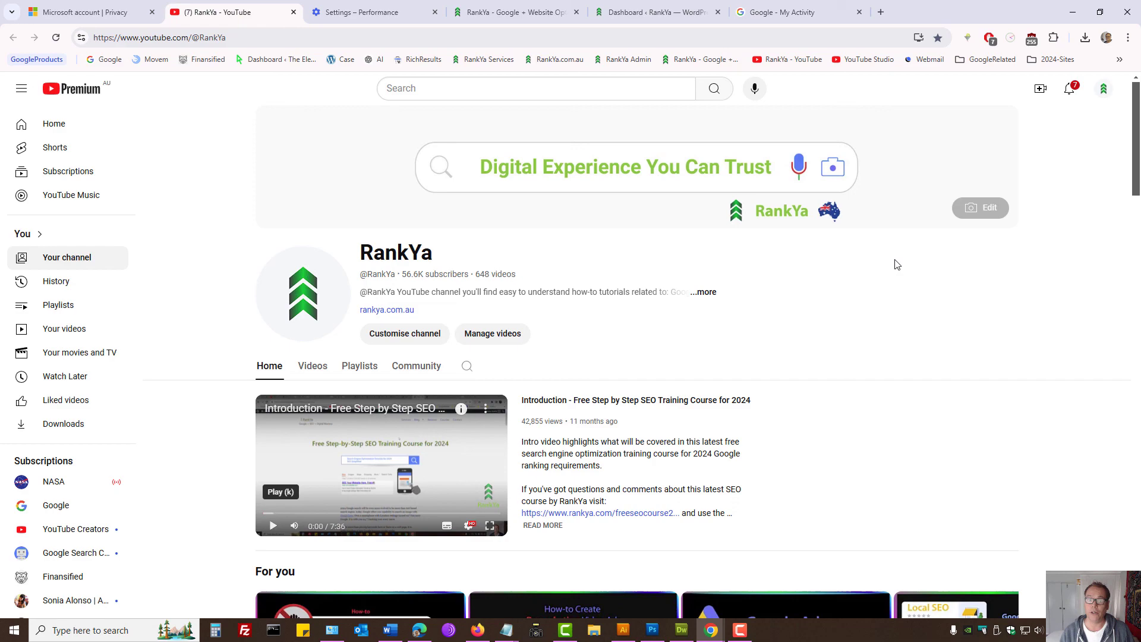